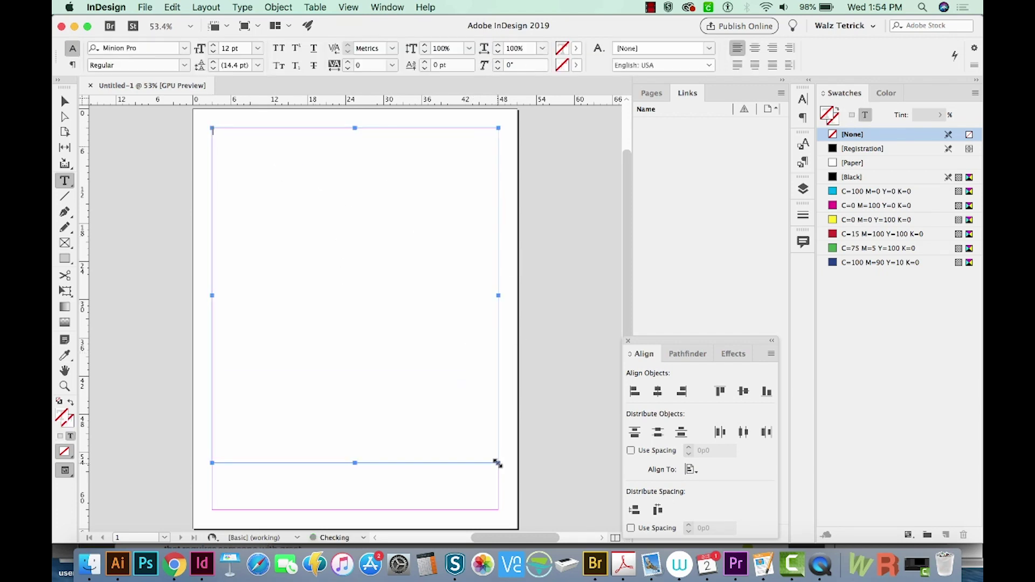
- Paste the copied content team text into the empty text frame
{"action": "key", "text": "super+v"}
{"action": "left_click", "coordinate": [303, 130]}
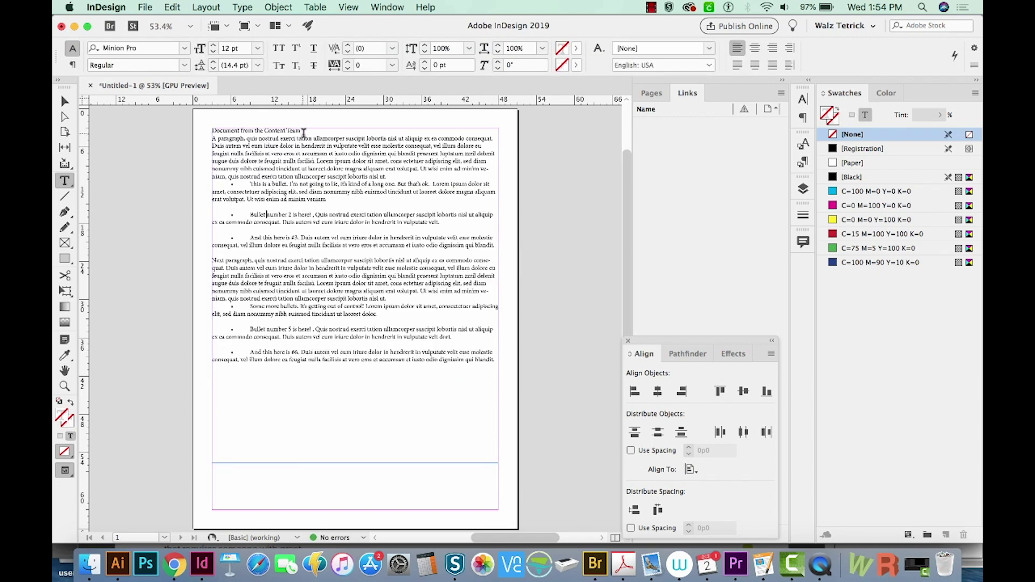
- Find all tab-bullet-tab sequences (^t^8^t) and replace them with nothing to strip the manual bullets from the text
{"action": "left_click_drag", "start_coordinate": [212, 184], "coordinate": [251, 184]}
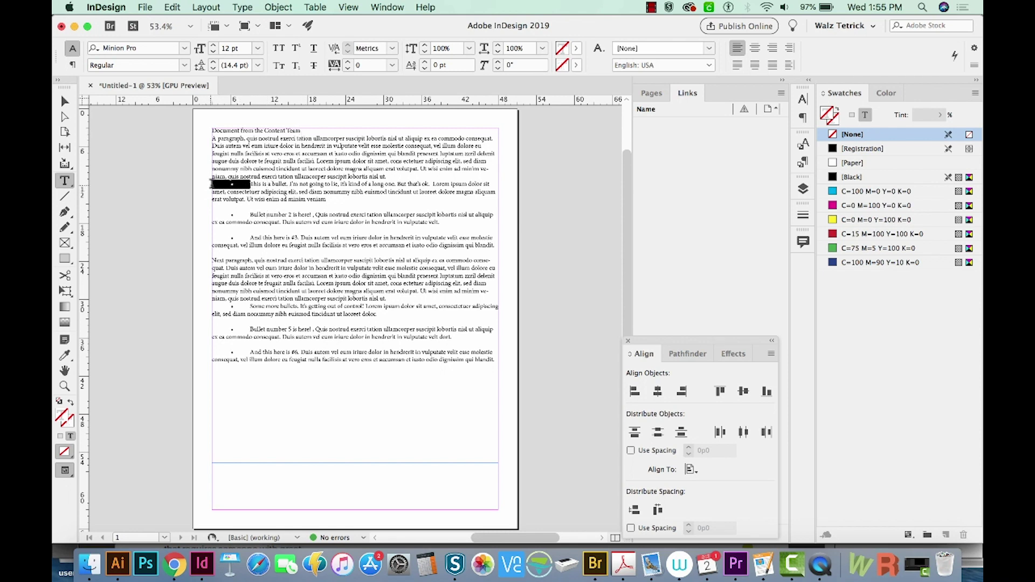
{"action": "key", "text": "super"}
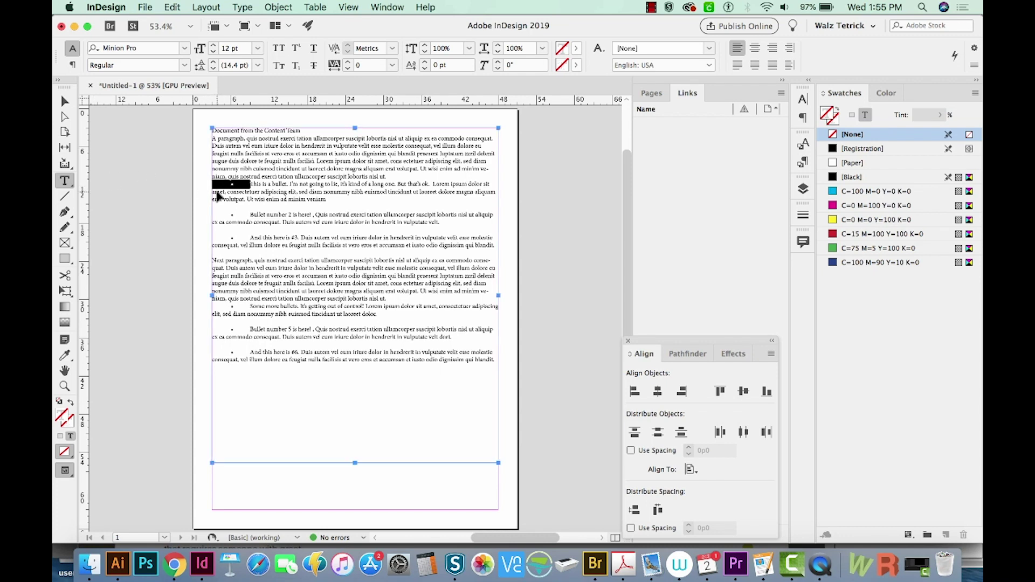
{"action": "key", "text": "super+f"}
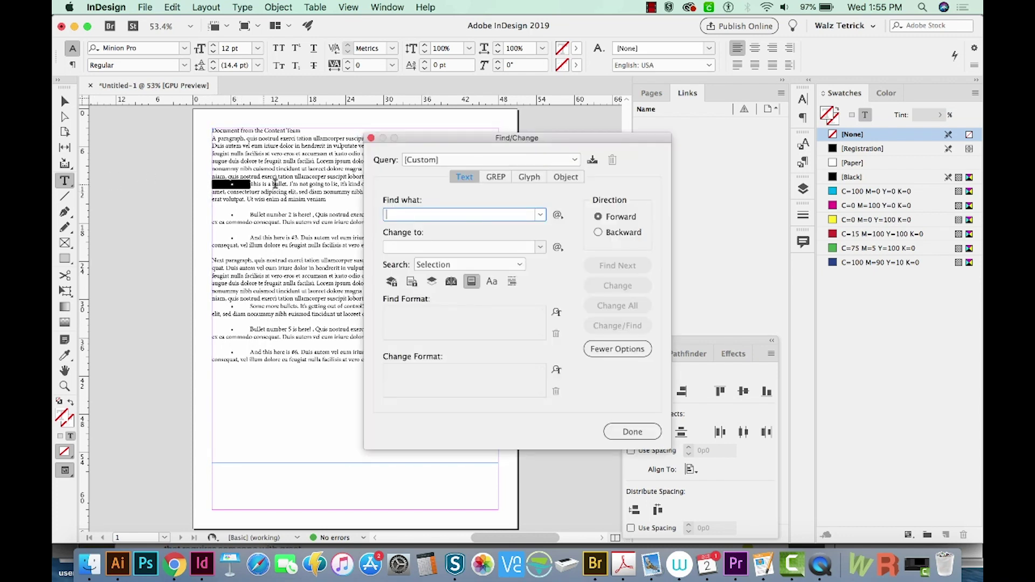
{"action": "type", "text": "^t^8^t"}
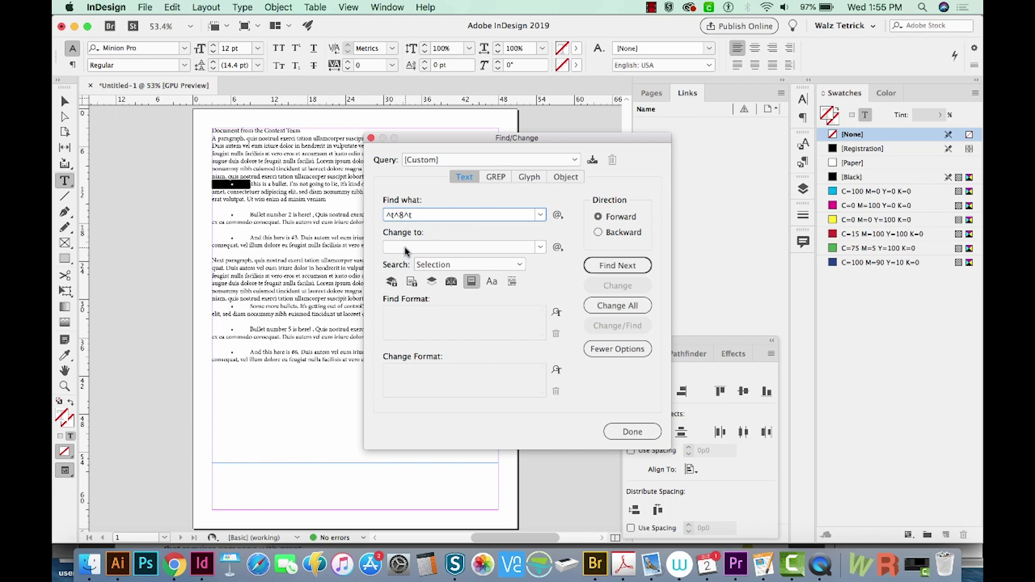
{"action": "left_click", "coordinate": [624, 265]}
{"action": "left_click", "coordinate": [624, 305]}
{"action": "left_click", "coordinate": [632, 431]}
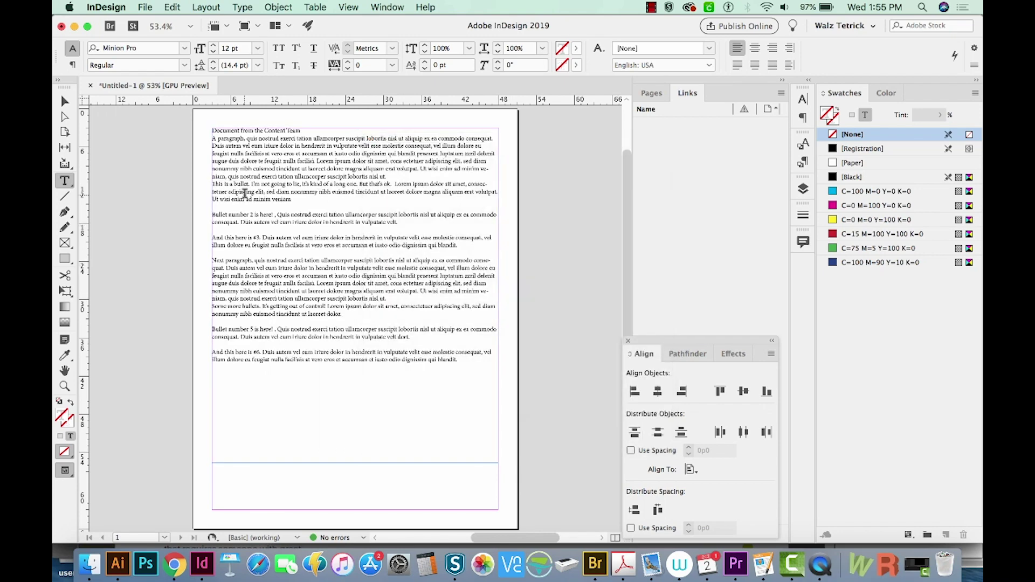
- Create a new paragraph style, apply it to all the text in the frame, and open its options
{"action": "key", "text": "super+a"}
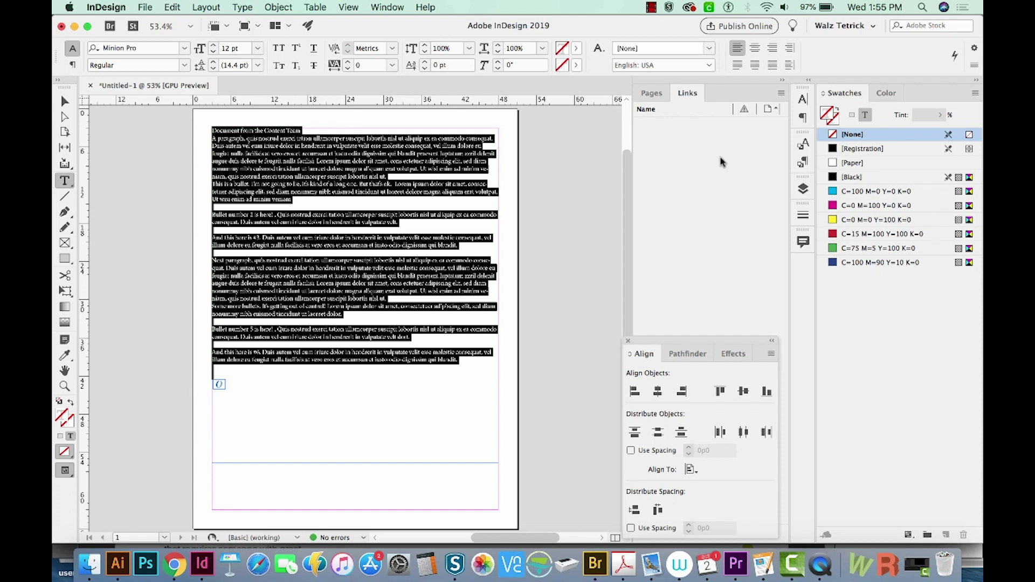
{"action": "left_click", "coordinate": [398, 6]}
{"action": "mouse_move", "coordinate": [415, 289]}
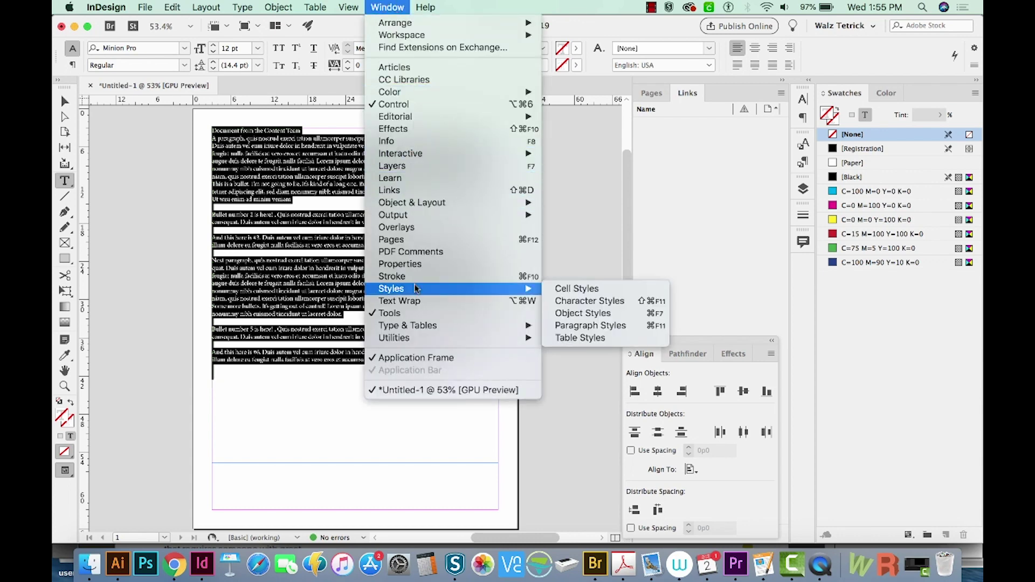
{"action": "left_click", "coordinate": [617, 331]}
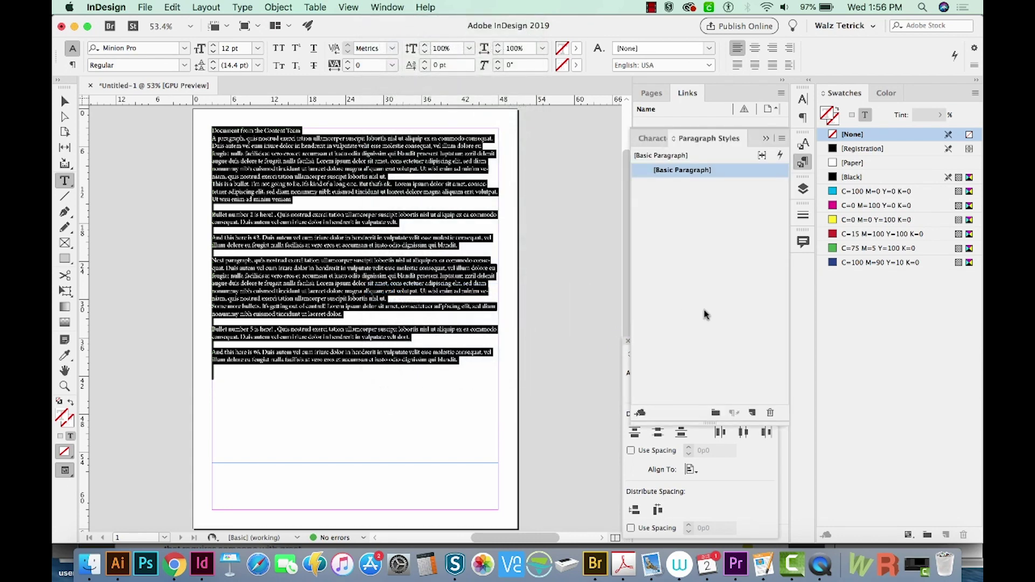
{"action": "left_click", "coordinate": [753, 414]}
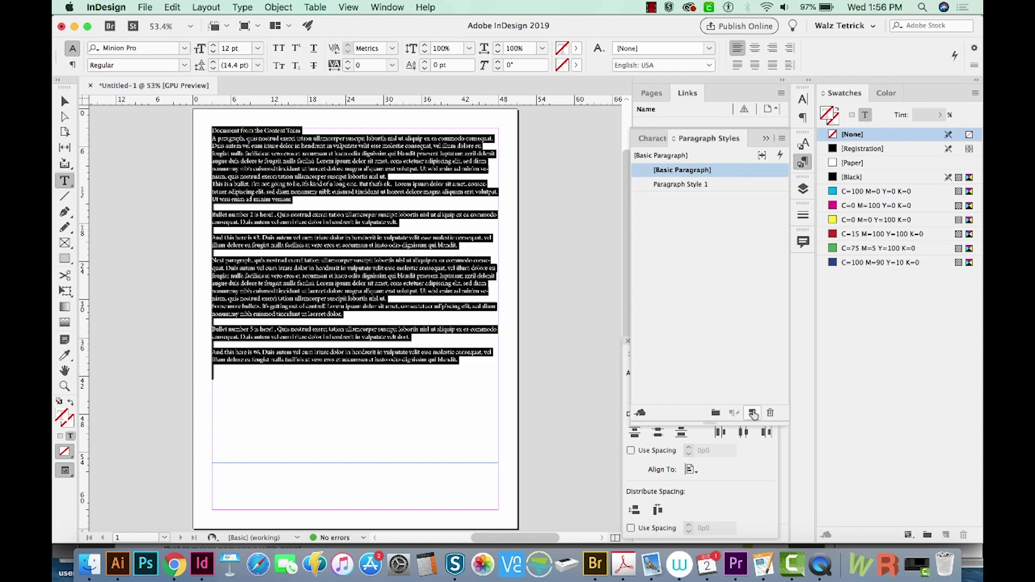
{"action": "left_click", "coordinate": [676, 186]}
{"action": "double_click", "coordinate": [676, 186]}
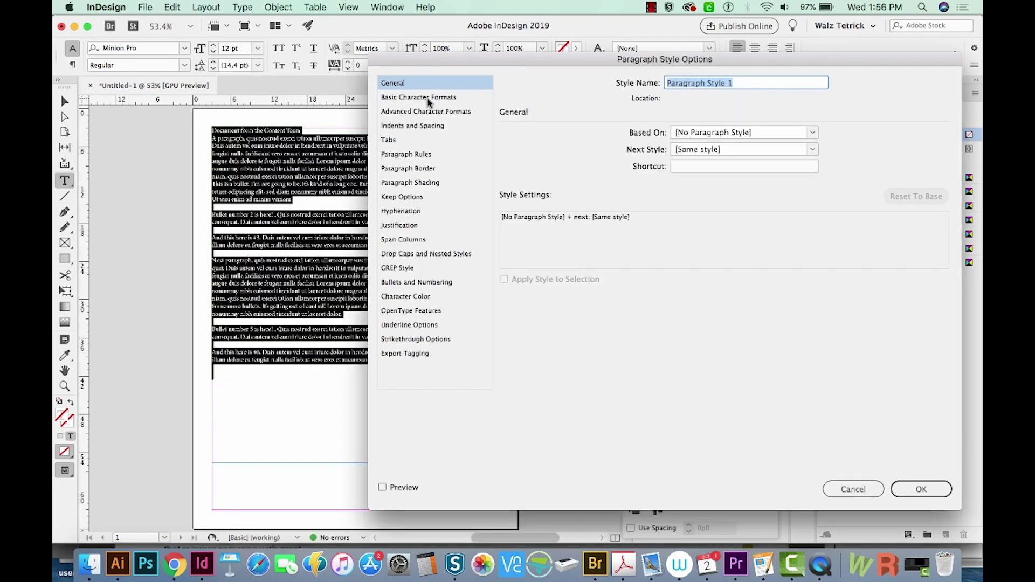
- Set the new paragraph style's font family to Montserrat (OTF) and confirm the style
{"action": "left_click", "coordinate": [425, 98]}
{"action": "left_click", "coordinate": [606, 140]}
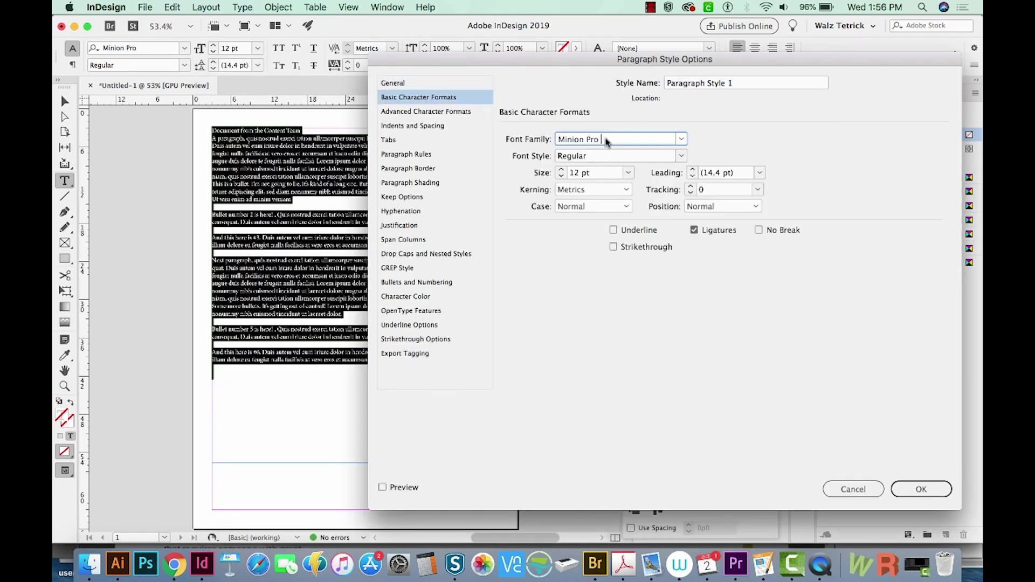
{"action": "key", "text": "super+a"}
{"action": "type", "text": "Mil"}
{"action": "type", "text": "t"}
{"action": "key", "text": "Return"}
- Create a second paragraph style named Bullets for the first three bullet paragraphs, based on Paragraph Style 1
{"action": "left_click_drag", "start_coordinate": [212, 193], "coordinate": [322, 279]}
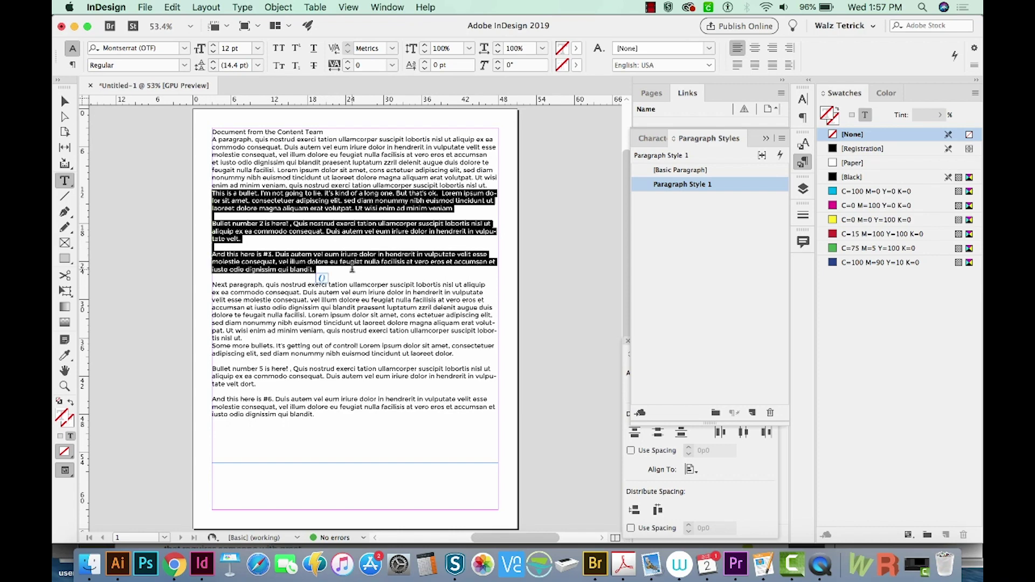
{"action": "left_click", "coordinate": [752, 413]}
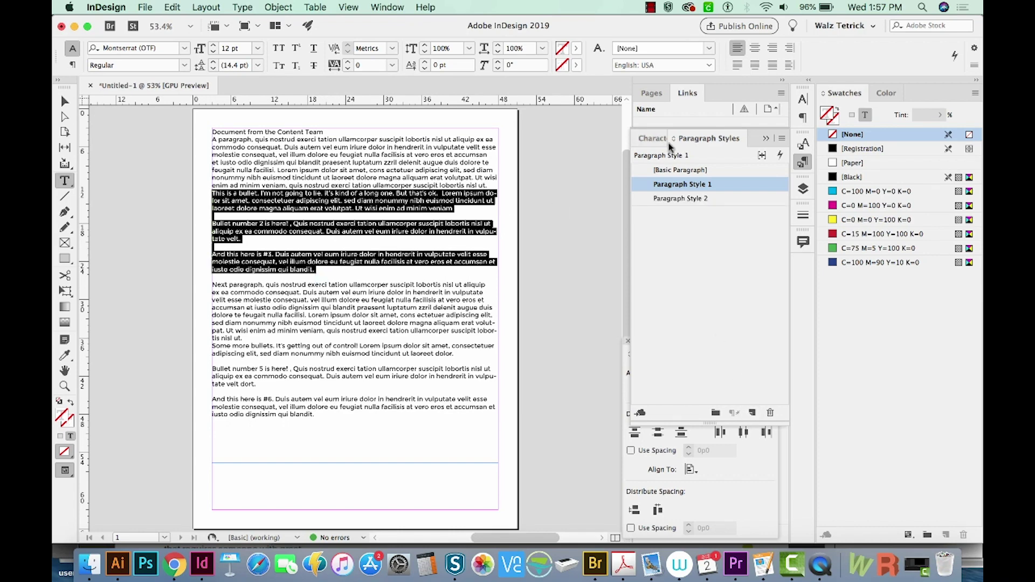
{"action": "double_click", "coordinate": [674, 198]}
{"action": "type", "text": "Bullets"}
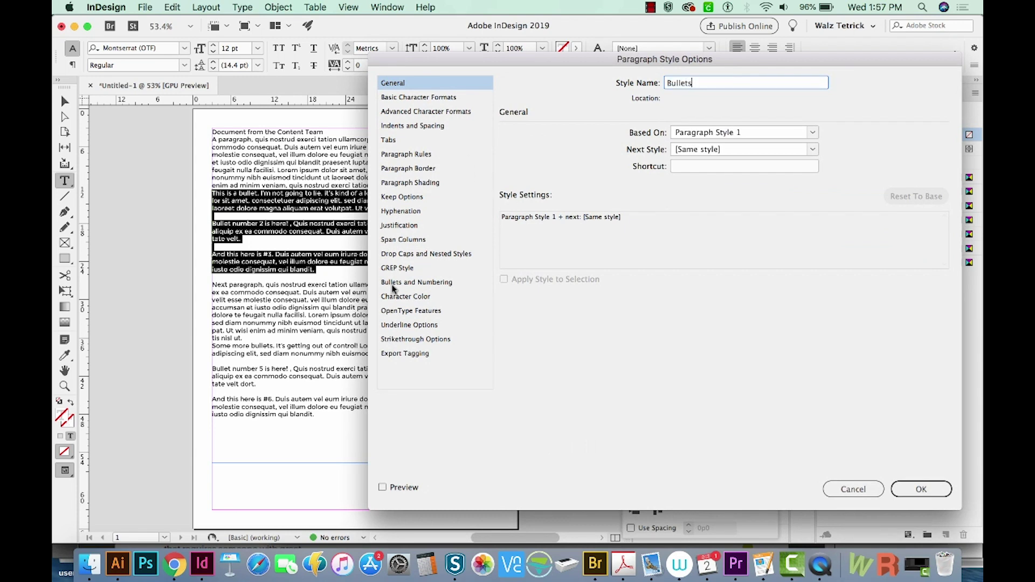
- Set the Bullets style's list type to Bullets and turn on the preview
{"action": "left_click", "coordinate": [408, 284]}
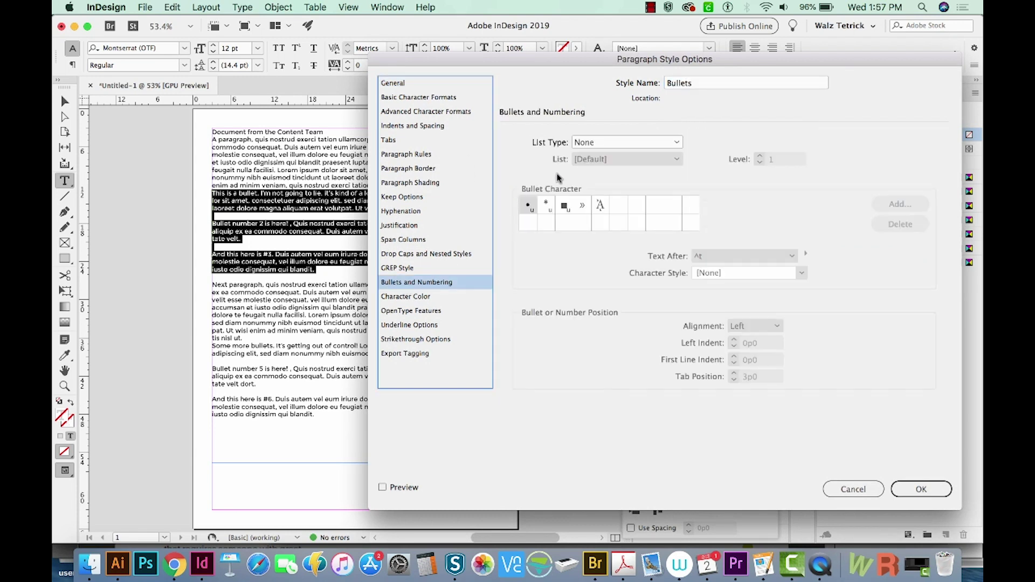
{"action": "left_click", "coordinate": [627, 143]}
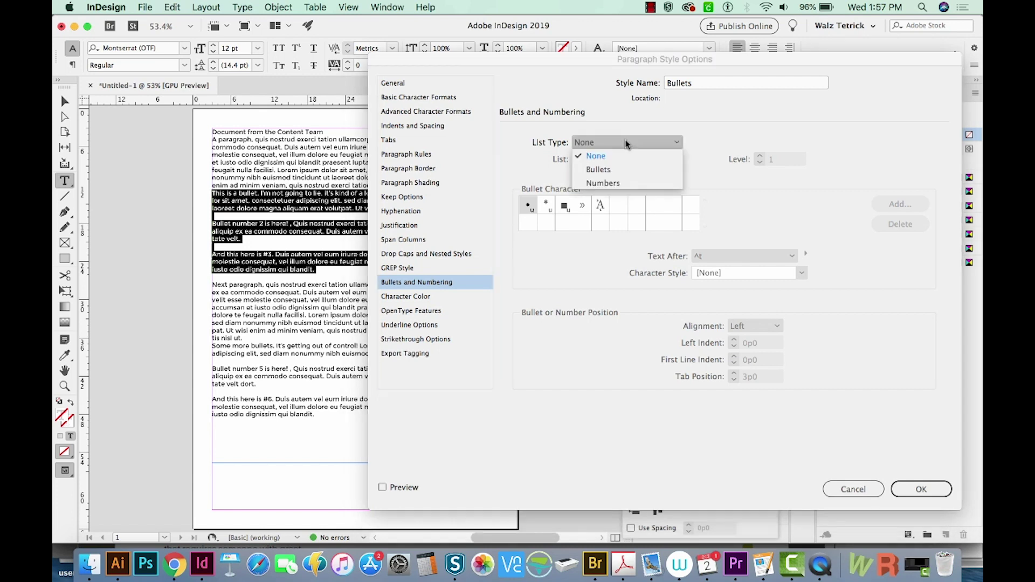
{"action": "left_click", "coordinate": [598, 170]}
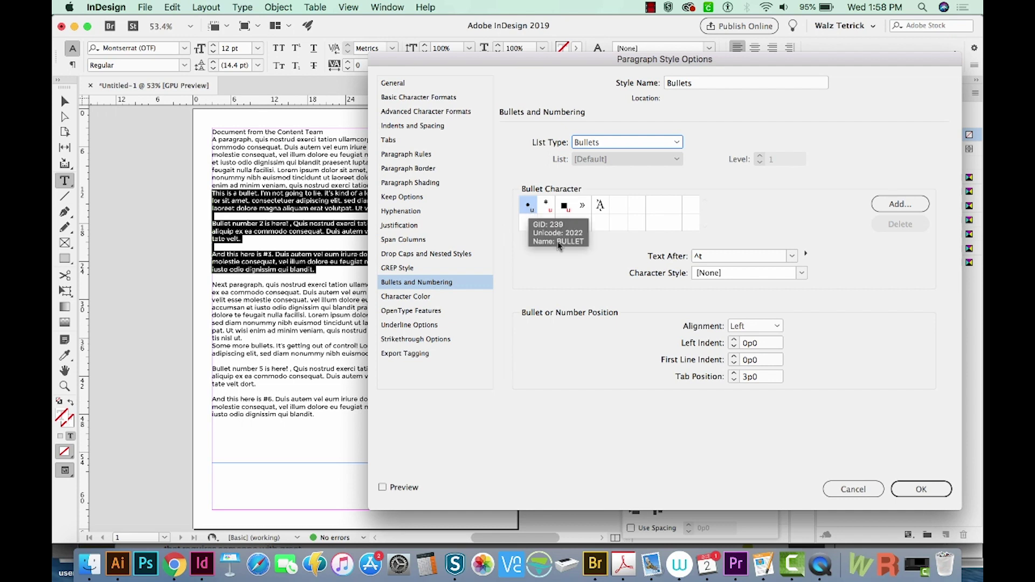
{"action": "left_click", "coordinate": [384, 488]}
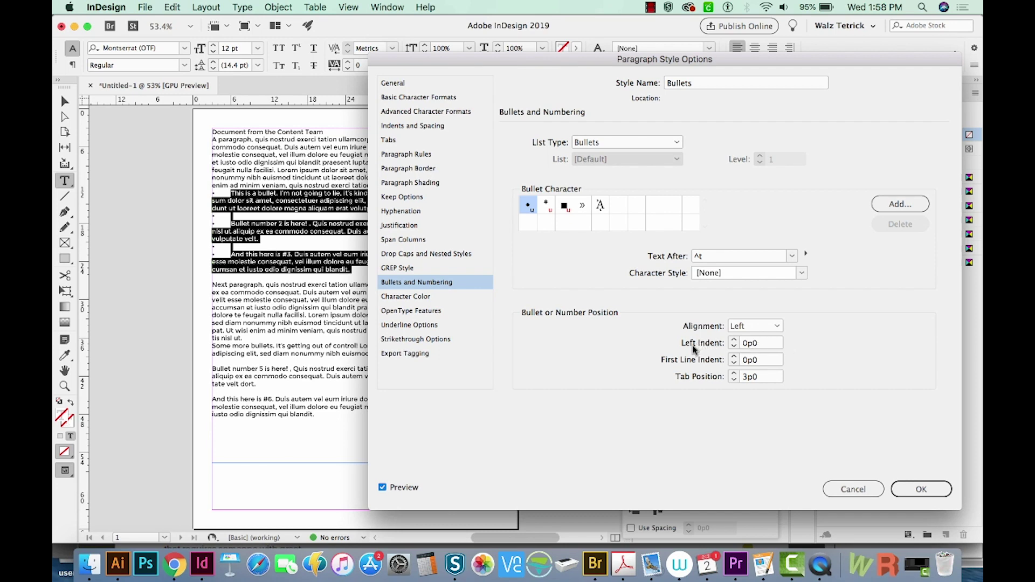
- Set the left indent of the Bullets style's bullet position to 1p3
{"action": "left_click", "coordinate": [734, 340]}
{"action": "key", "text": "Up"}
{"action": "key", "text": "Up"}
{"action": "key", "text": "Up"}
{"action": "key", "text": "Up"}
{"action": "key", "text": "Up"}
{"action": "key", "text": "Up"}
{"action": "key", "text": "Up"}
{"action": "key", "text": "Up"}
{"action": "key", "text": "Up"}
{"action": "key", "text": "Up"}
{"action": "key", "text": "Up"}
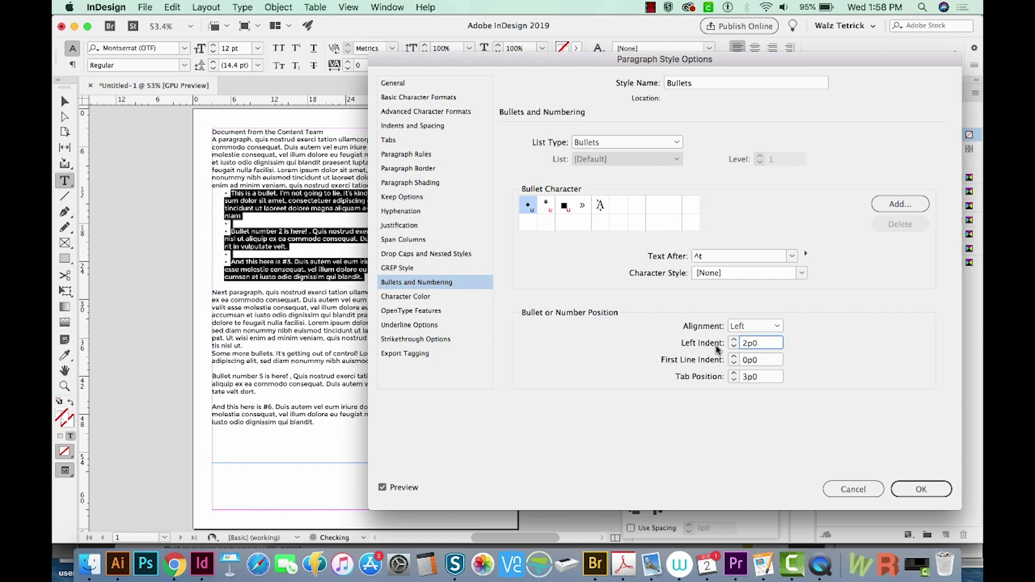
{"action": "key", "text": "Up"}
{"action": "key", "text": "Up"}
{"action": "key", "text": "Up"}
- Set the first line indent of the Bullets style's bullet position to -1p3
{"action": "left_click", "coordinate": [776, 360]}
{"action": "double_click", "coordinate": [776, 360]}
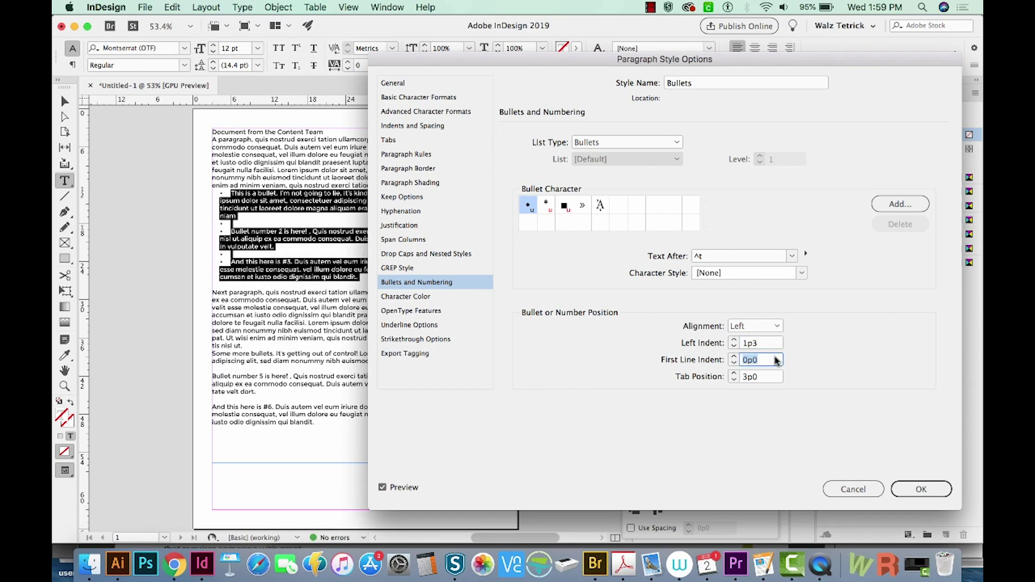
{"action": "type", "text": "-2"}
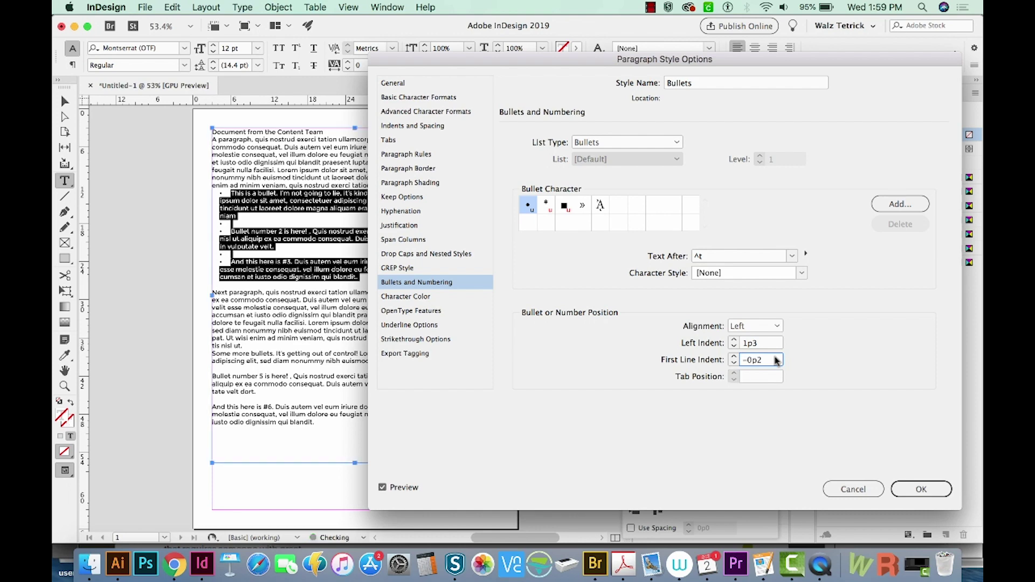
{"action": "key", "text": "Tab"}
{"action": "key", "text": "Return"}
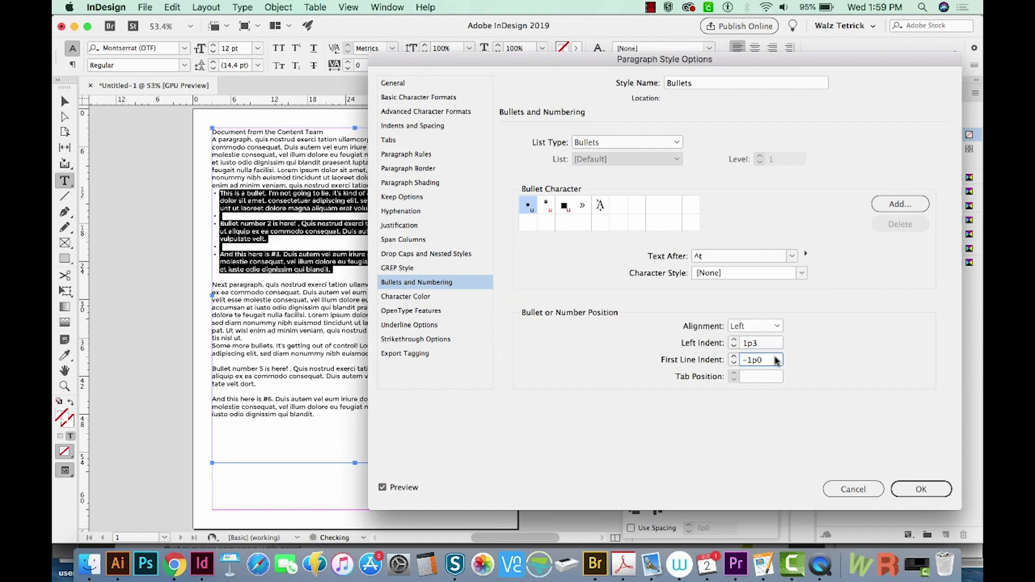
{"action": "key", "text": "Tab"}
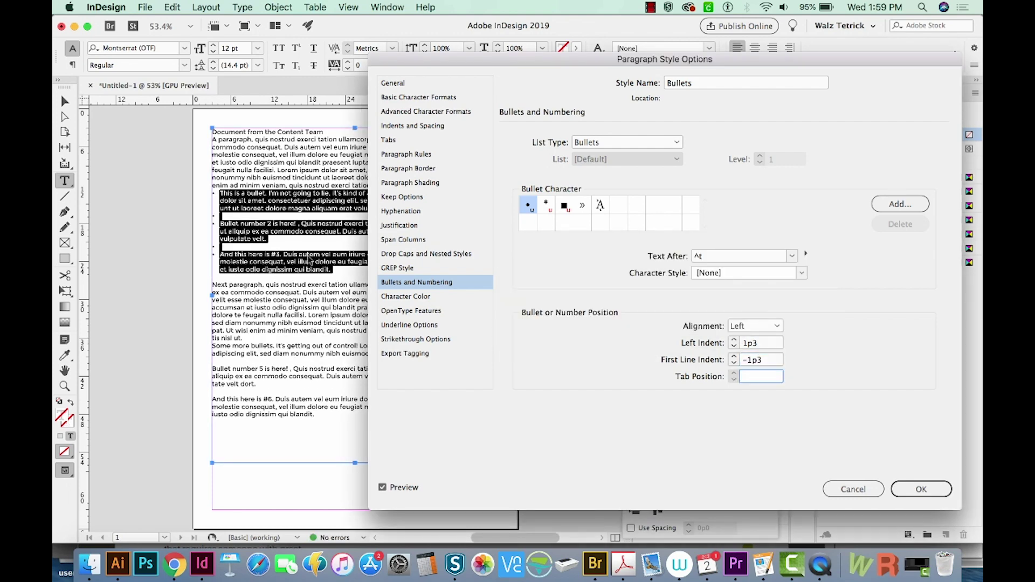
- Reposition the Bullets style's indent markers on the tab ruler to a 2p10 left indent and a -1p11 first line indent, without tab stops
{"action": "left_click", "coordinate": [415, 287]}
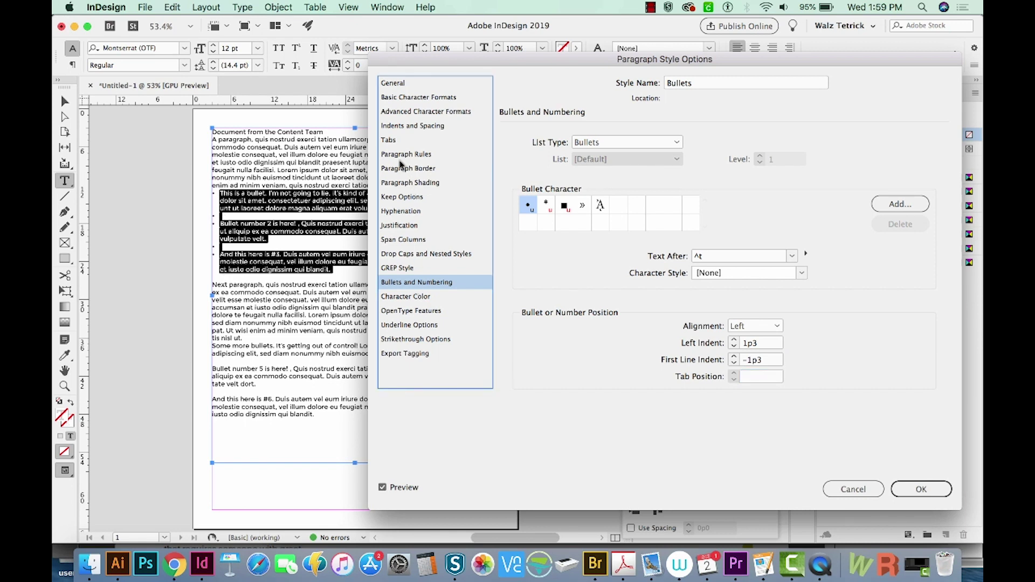
{"action": "left_click", "coordinate": [389, 140]}
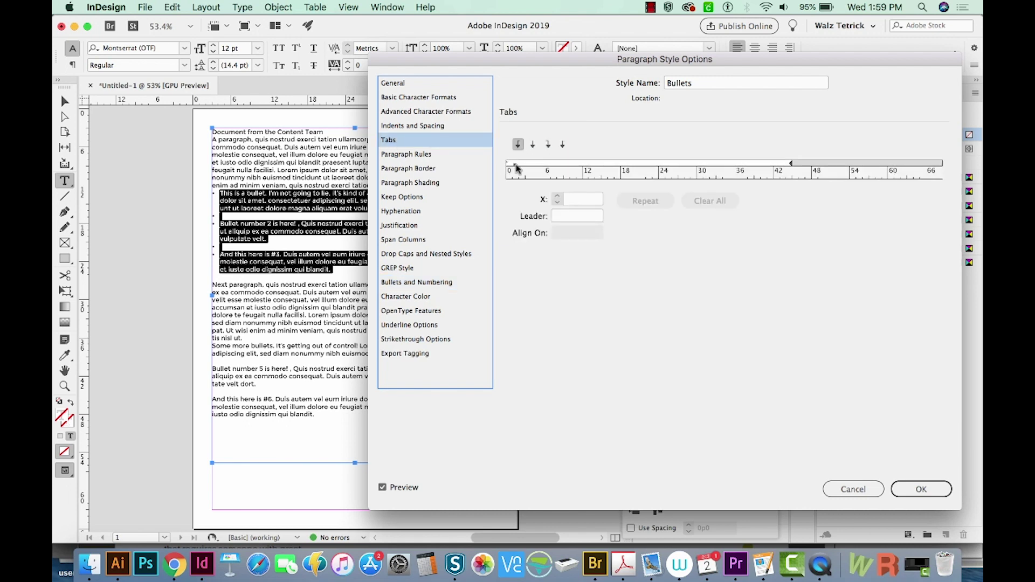
{"action": "left_click_drag", "start_coordinate": [508, 165], "coordinate": [512, 162]}
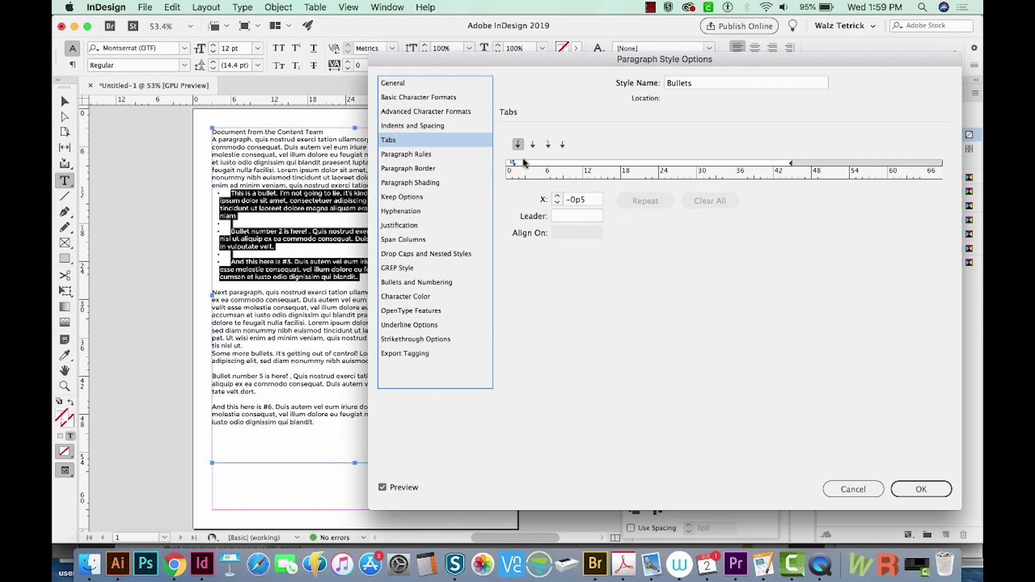
{"action": "mouse_move", "coordinate": [515, 165]}
{"action": "left_mouse_down"}
{"action": "mouse_move", "coordinate": [528, 169]}
{"action": "mouse_move", "coordinate": [520, 165]}
{"action": "left_mouse_up"}
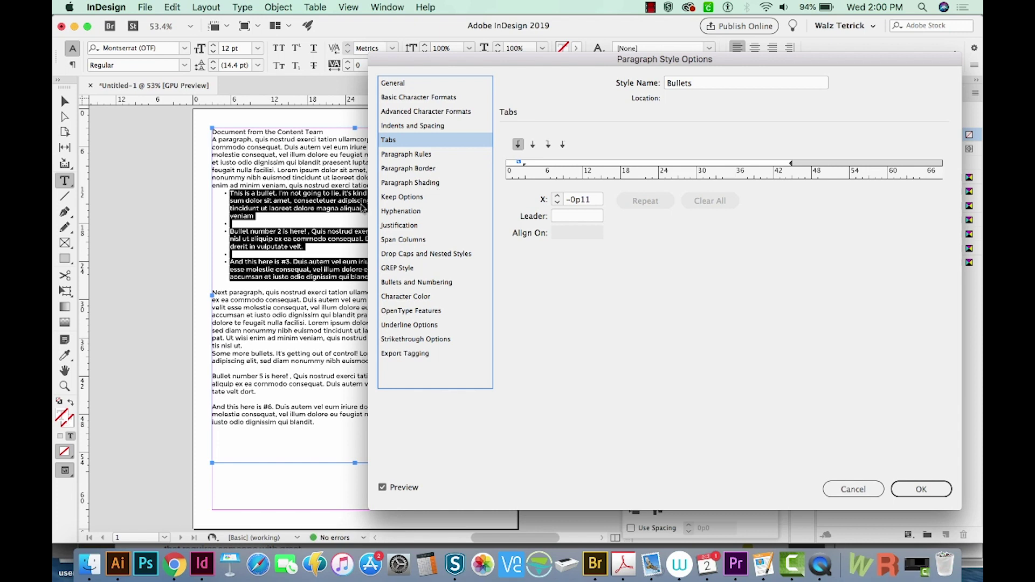
{"action": "left_click_drag", "start_coordinate": [518, 163], "coordinate": [513, 165]}
{"action": "left_click", "coordinate": [519, 166]}
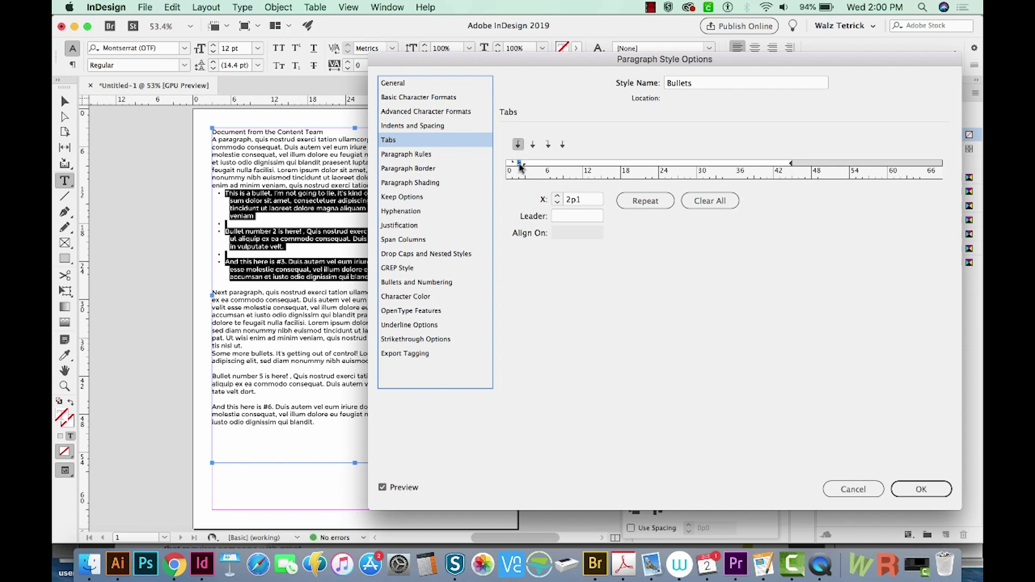
{"action": "left_click_drag", "start_coordinate": [519, 166], "coordinate": [526, 144]}
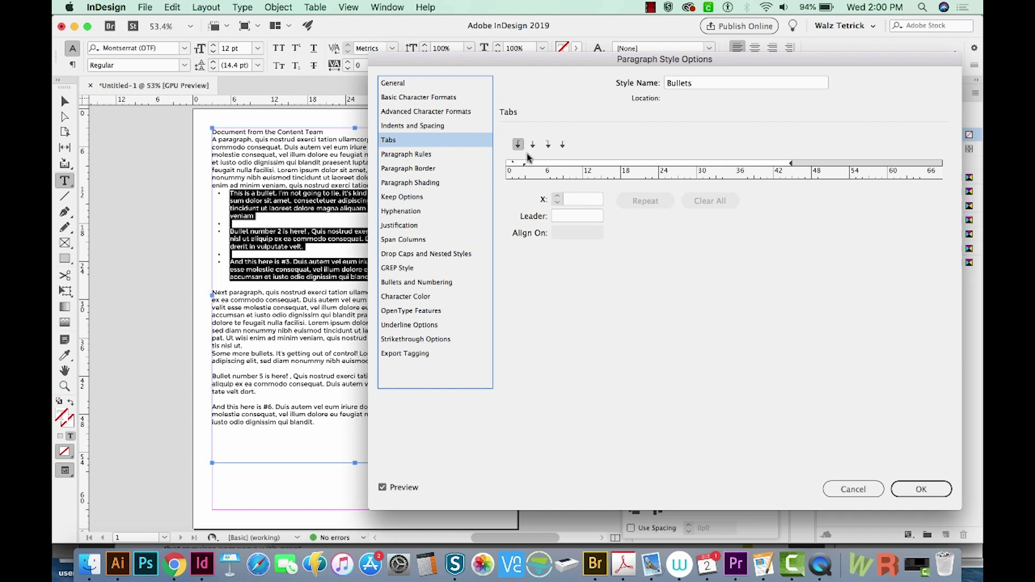
- Set the Bullets style's space after to 0p8 and confirm the style options
{"action": "left_click", "coordinate": [431, 128]}
{"action": "left_click", "coordinate": [823, 229]}
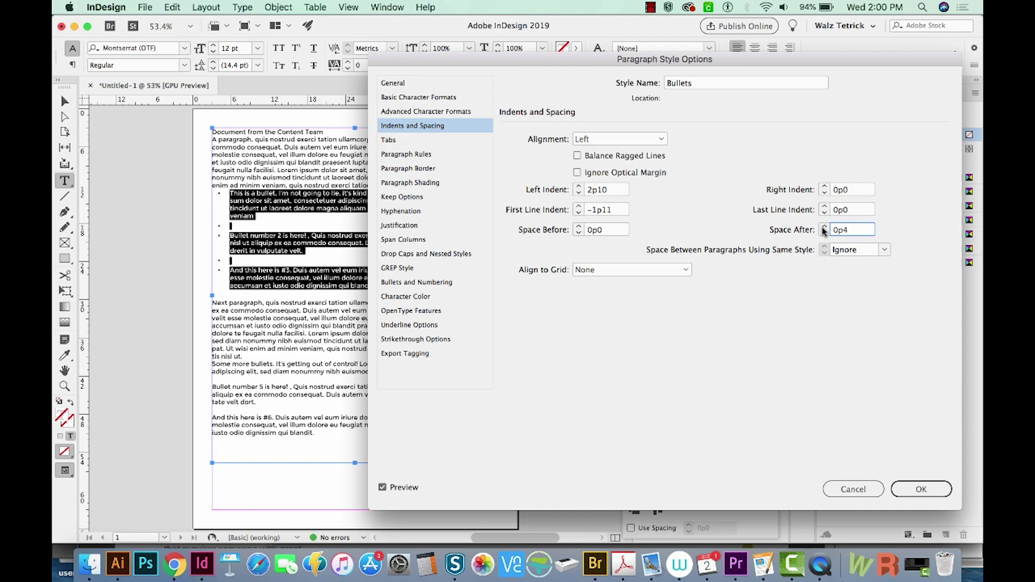
{"action": "left_click", "coordinate": [824, 227]}
{"action": "left_click", "coordinate": [824, 227]}
{"action": "left_click", "coordinate": [825, 227]}
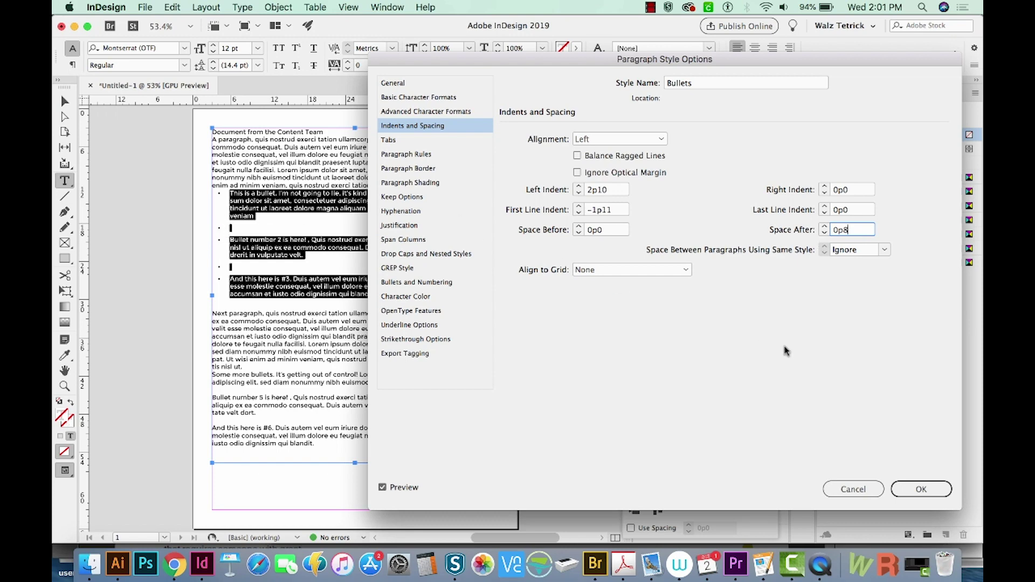
{"action": "left_click", "coordinate": [910, 490]}
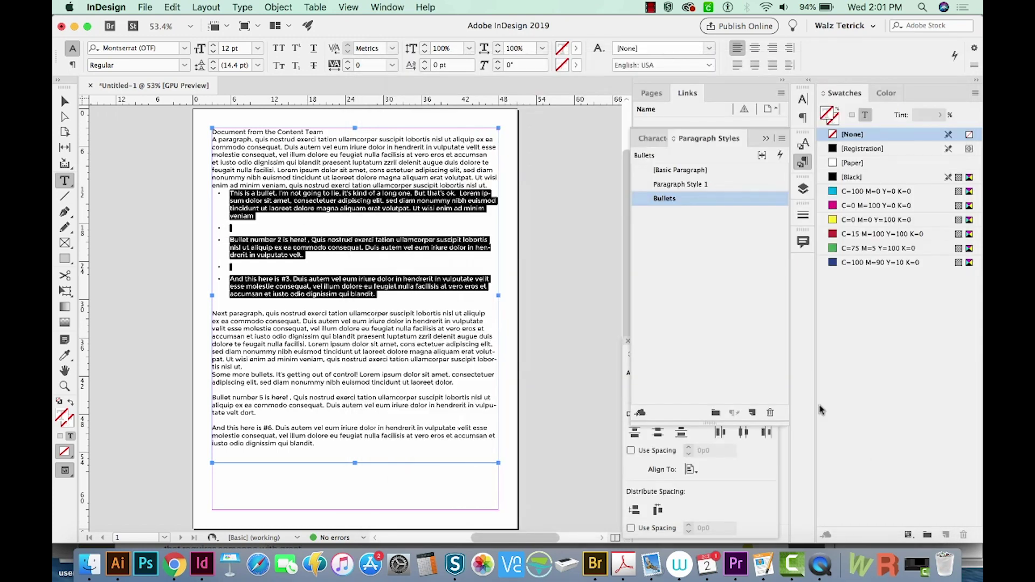
- Delete the two empty bulleted paragraphs between the first three bullets
{"action": "left_click", "coordinate": [248, 226]}
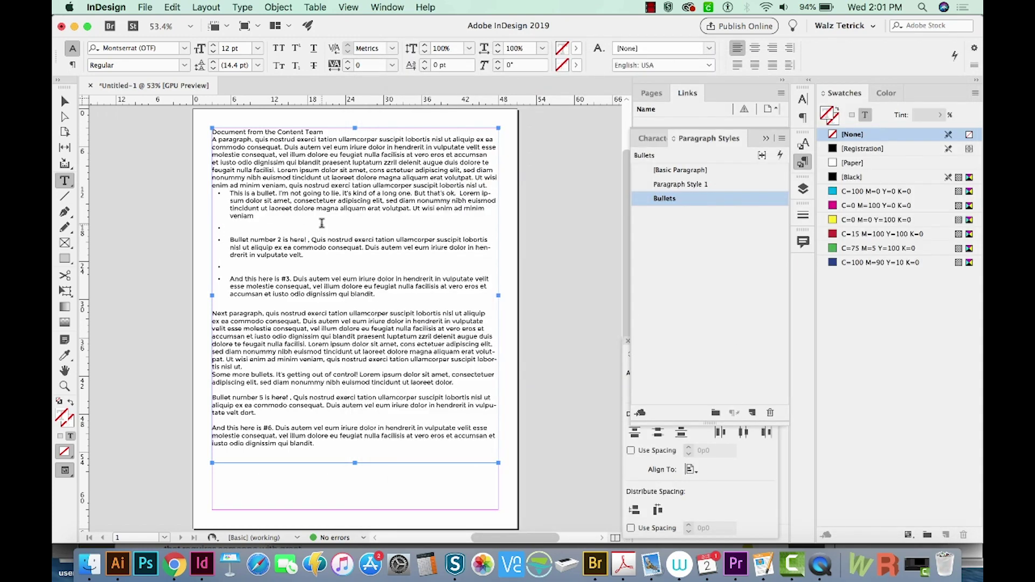
{"action": "key", "text": "BackSpace"}
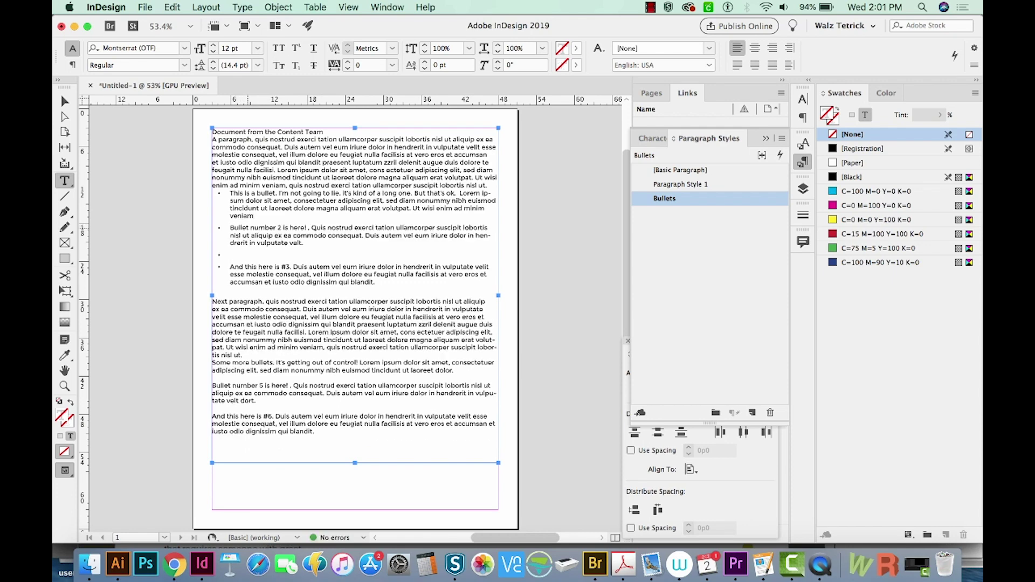
{"action": "left_click", "coordinate": [238, 255]}
{"action": "key", "text": "BackSpace"}
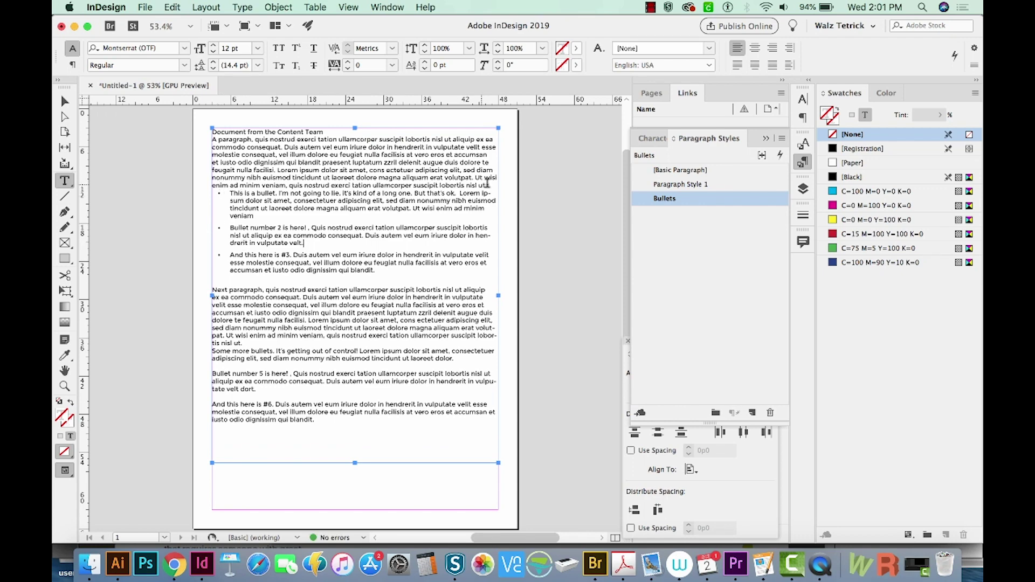
- Rename Paragraph Style 1 as Body and set its space after to 1p1
{"action": "double_click", "coordinate": [692, 185]}
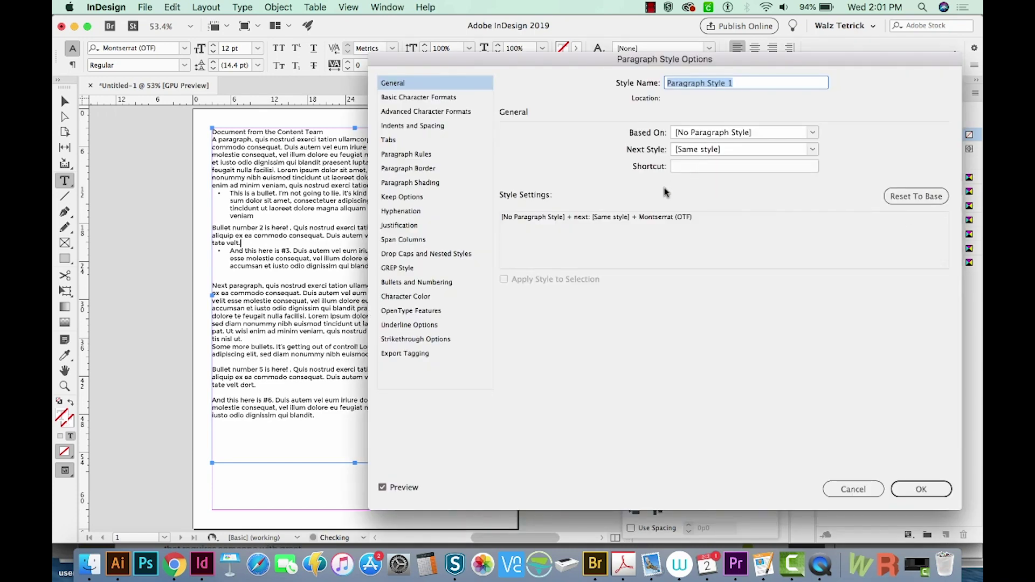
{"action": "type", "text": "Body"}
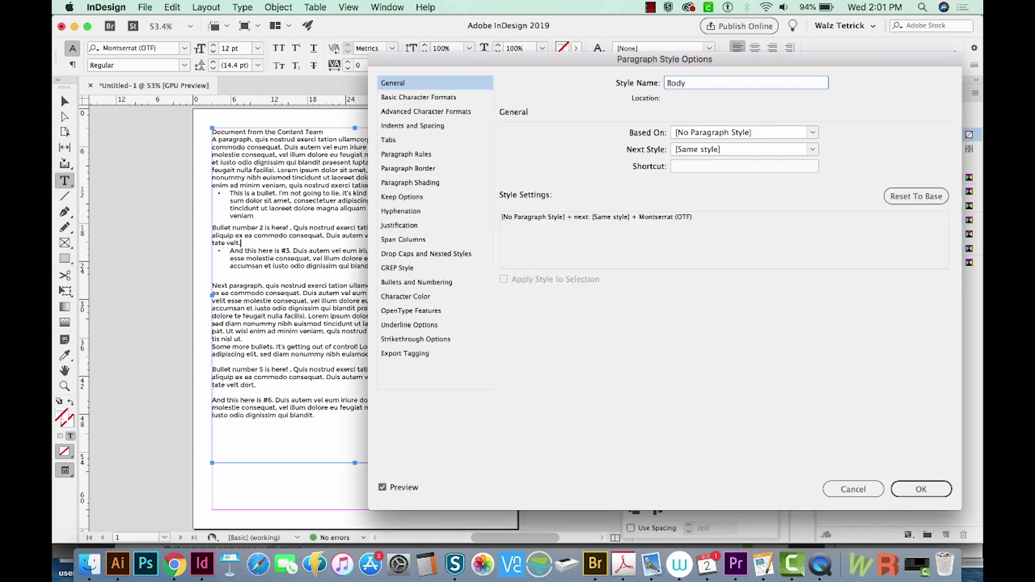
{"action": "left_click", "coordinate": [423, 126]}
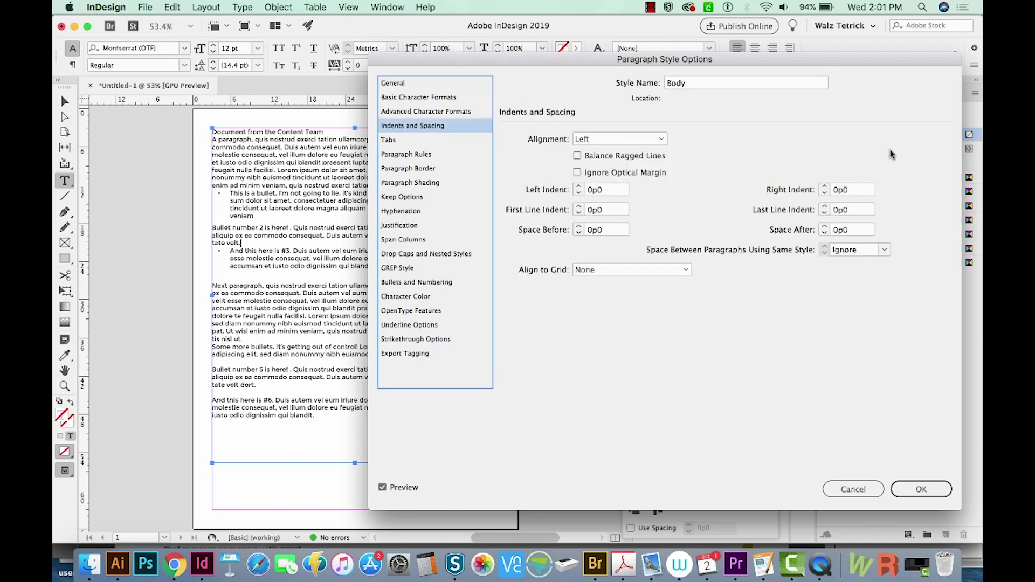
{"action": "left_click", "coordinate": [851, 230]}
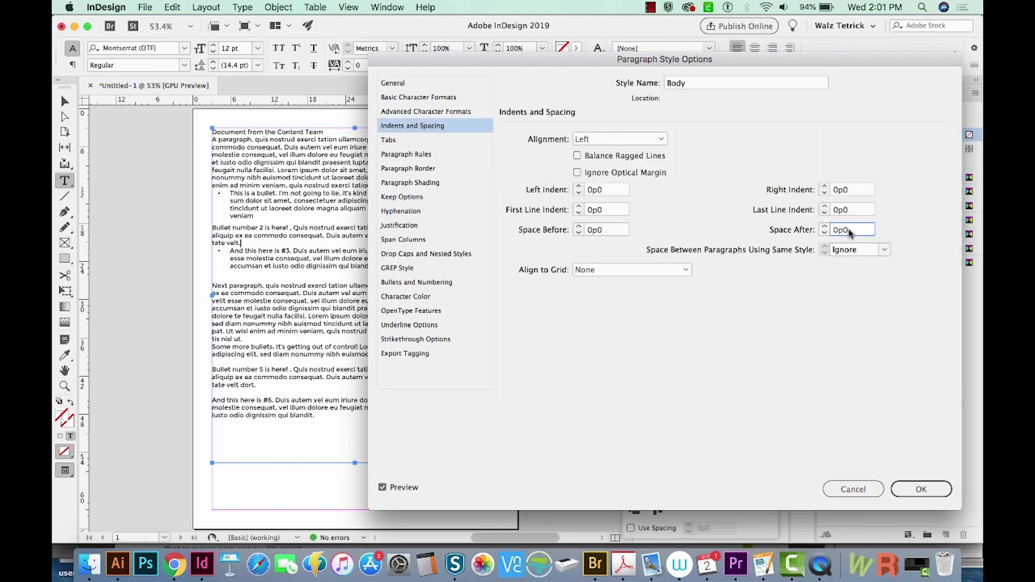
{"action": "key", "text": "Up"}
{"action": "key", "text": "Up"}
{"action": "key", "text": "Up"}
{"action": "key", "text": "Up"}
{"action": "key", "text": "Up"}
{"action": "key", "text": "Up"}
{"action": "key", "text": "Up"}
{"action": "key", "text": "Up"}
{"action": "key", "text": "Up"}
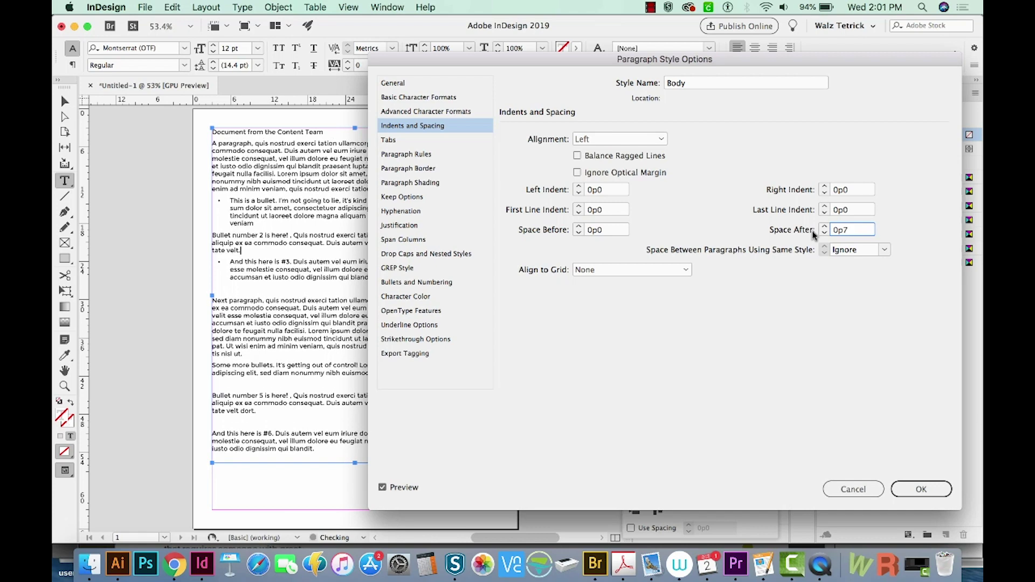
{"action": "key", "text": "Up"}
{"action": "key", "text": "Up"}
{"action": "key", "text": "Up"}
{"action": "key", "text": "Up"}
{"action": "key", "text": "Up"}
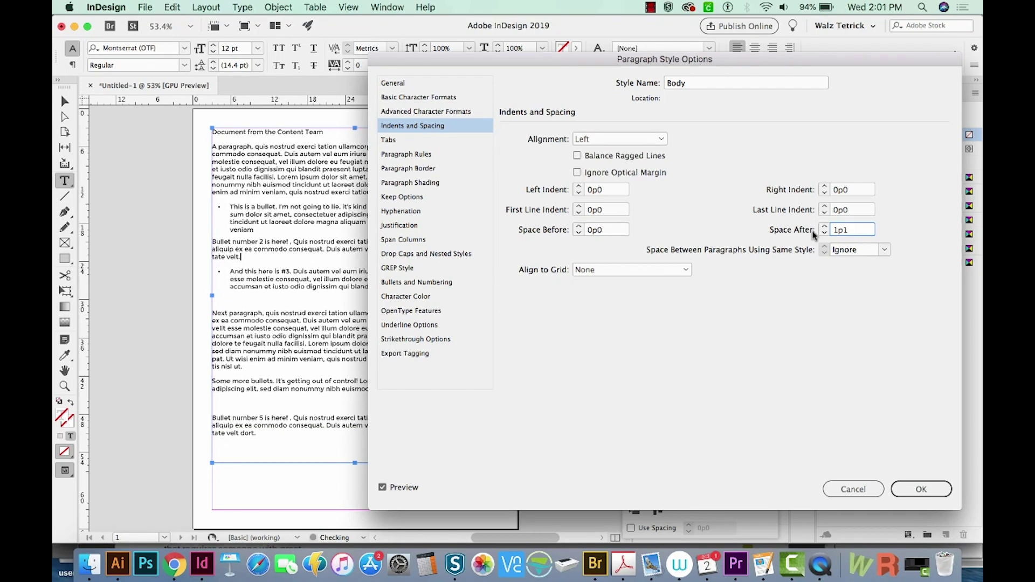
{"action": "key", "text": "Down"}
{"action": "left_click", "coordinate": [921, 489]}
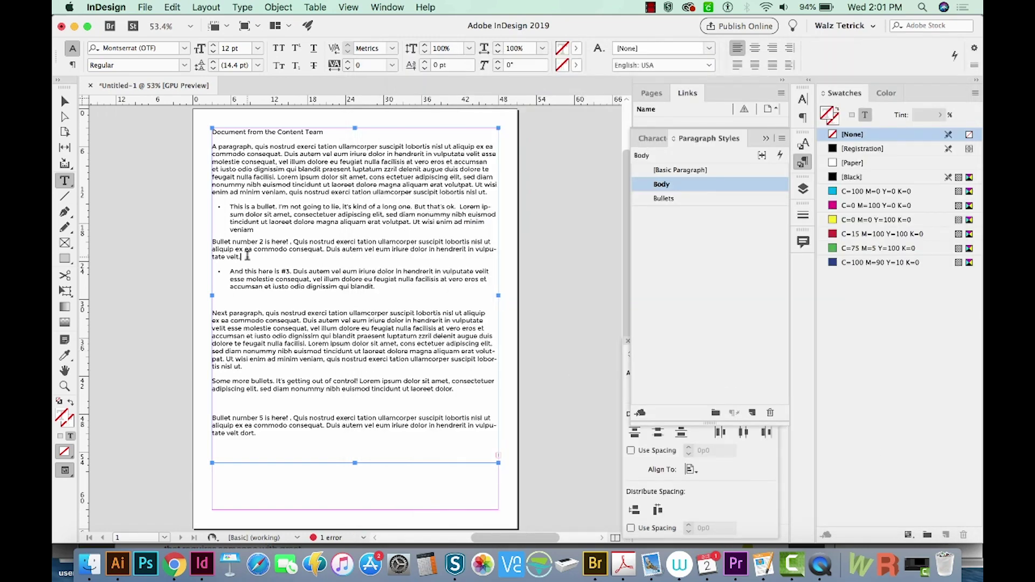
- Apply the Bullets style to the "Bullet number 2" paragraph and delete the empty paragraph above "Next paragraph"
{"action": "left_click_drag", "start_coordinate": [248, 255], "coordinate": [205, 242]}
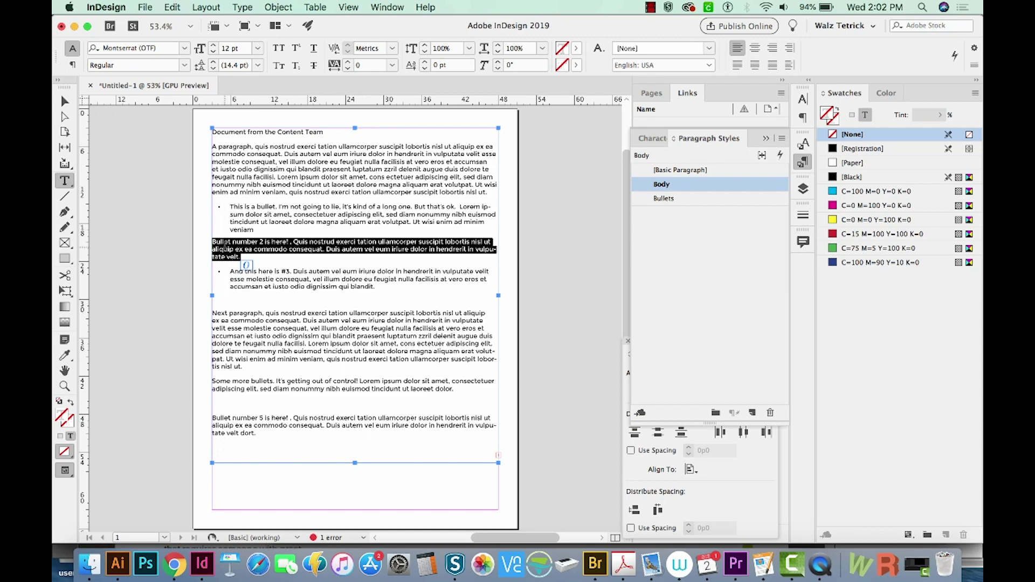
{"action": "left_click", "coordinate": [686, 199]}
{"action": "left_click", "coordinate": [223, 297]}
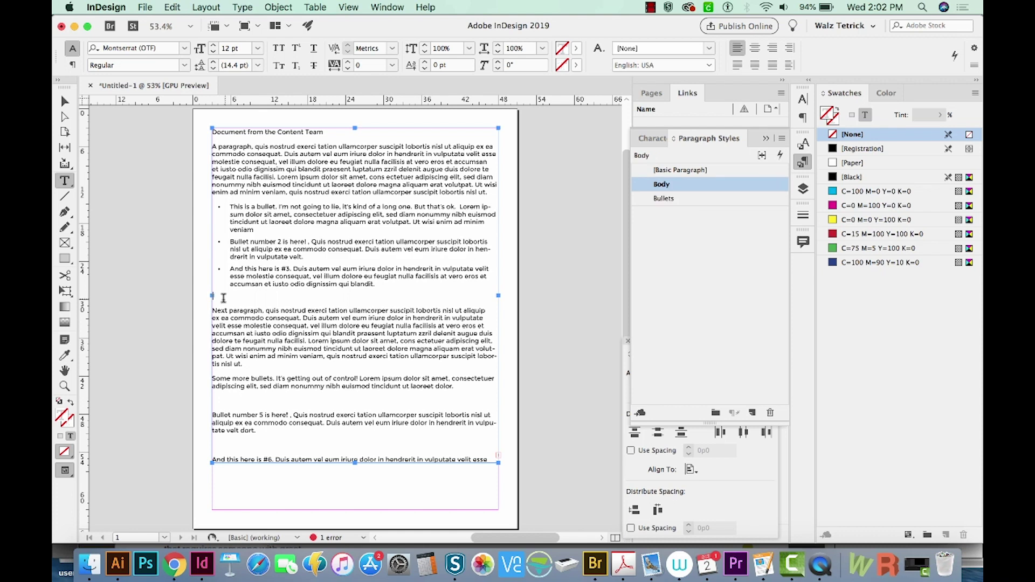
{"action": "key", "text": "Down"}
{"action": "key", "text": "BackSpace"}
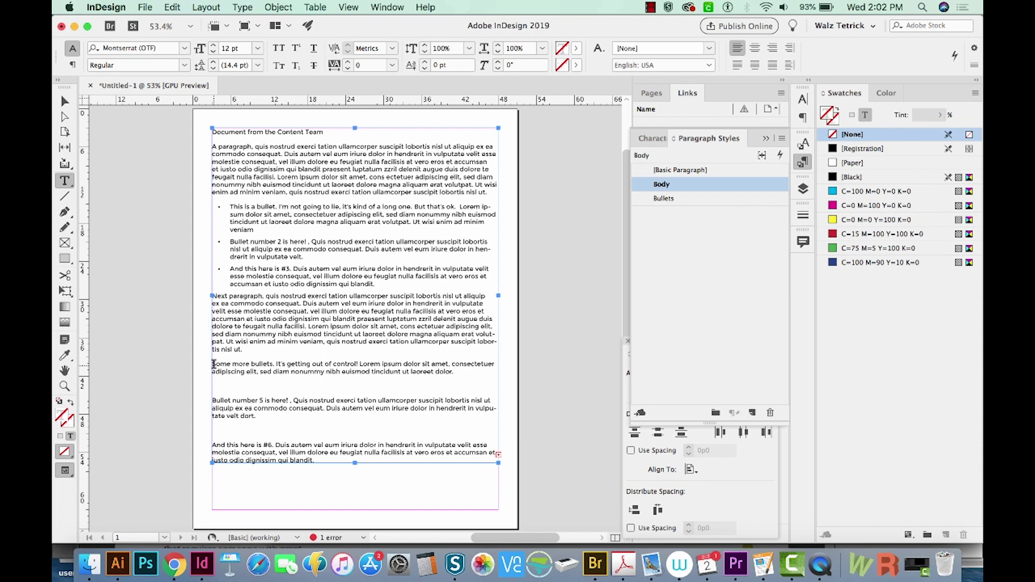
- Remove the empty lines between the last three paragraphs, from "Some more bullets" to #6, and apply the Bullets style to them
{"action": "left_click", "coordinate": [454, 371]}
{"action": "key", "text": "Delete"}
{"action": "key", "text": "Delete"}
{"action": "key", "text": "Delete"}
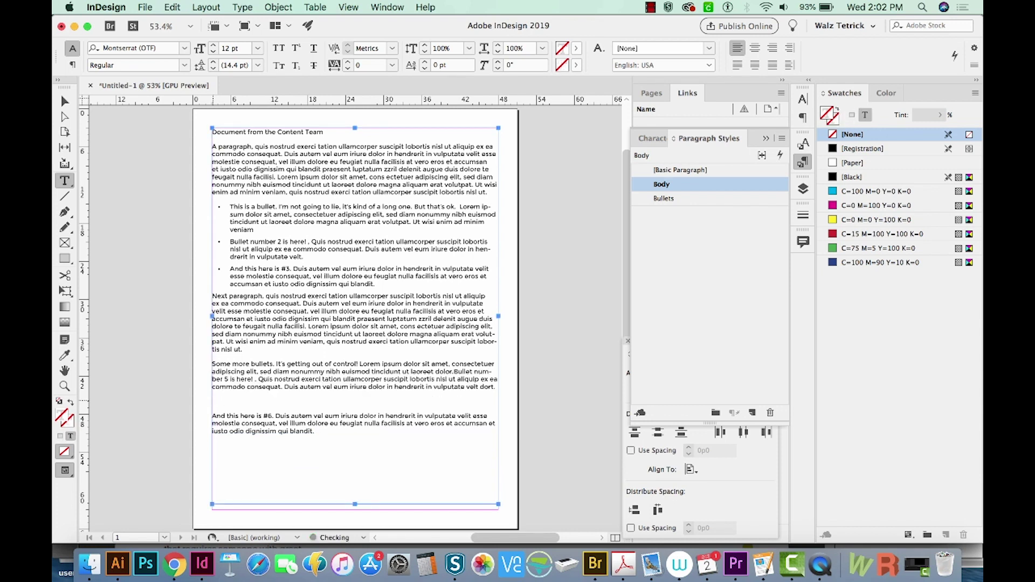
{"action": "key", "text": "Return"}
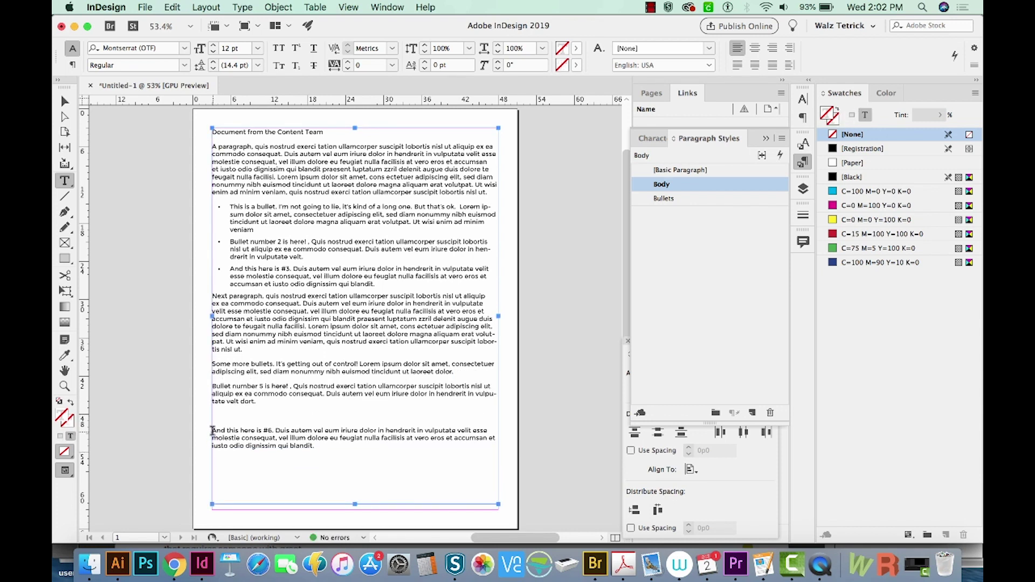
{"action": "left_click", "coordinate": [210, 430]}
{"action": "key", "text": "BackSpace"}
{"action": "left_click_drag", "start_coordinate": [212, 364], "coordinate": [337, 434]}
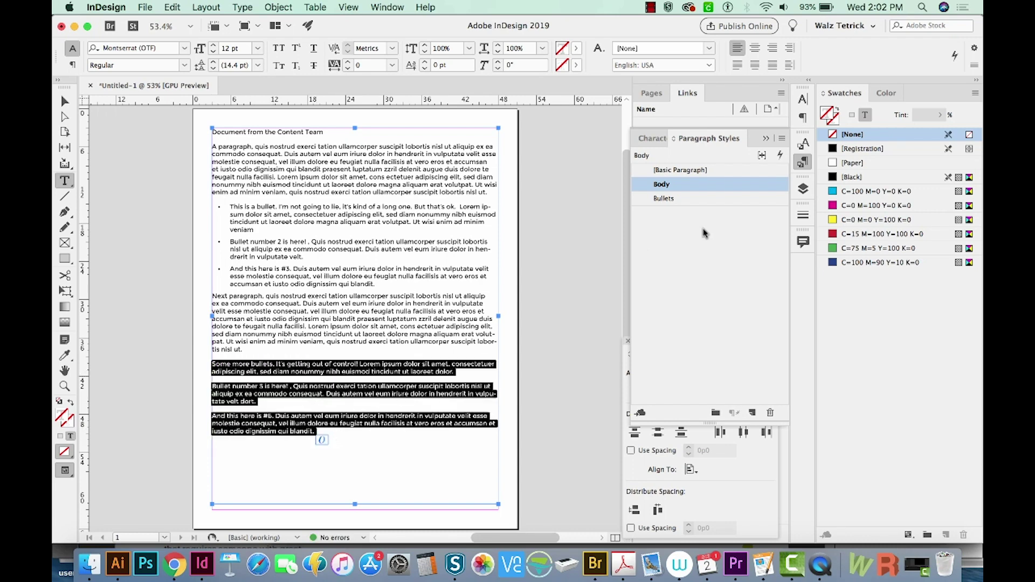
{"action": "left_click", "coordinate": [710, 198]}
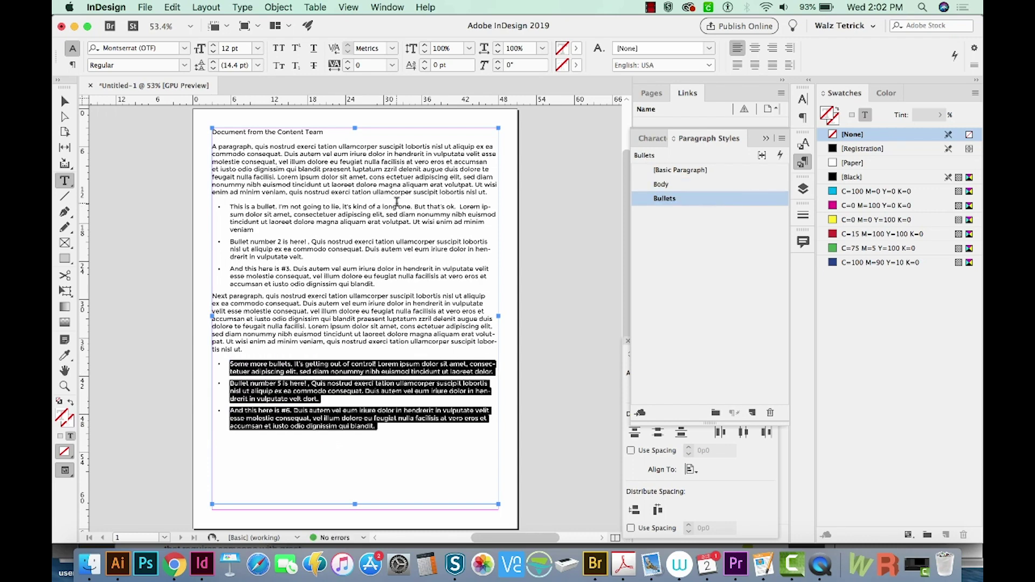